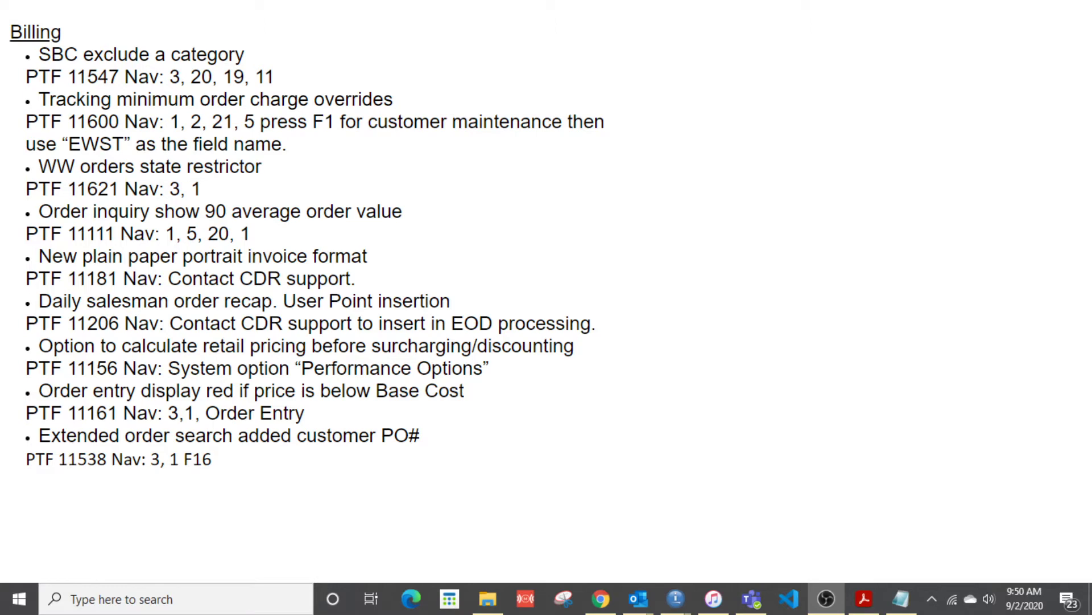
Step: In the DAC session, go through menus 3, 20, 19, 11 to Work with Special Billing Charges
key("alt+Tab")
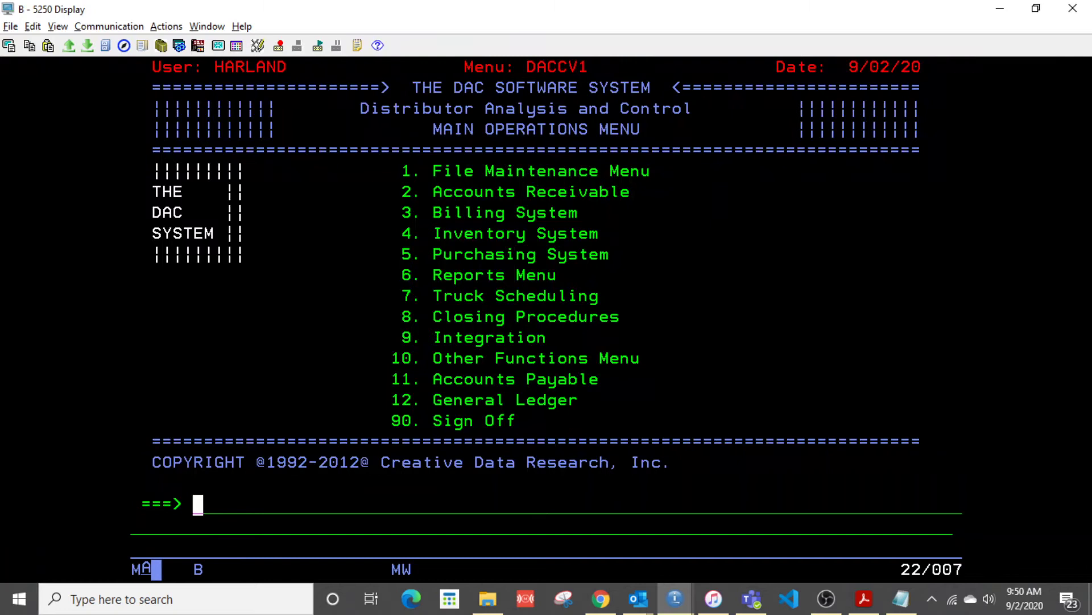
type("3")
key("Return")
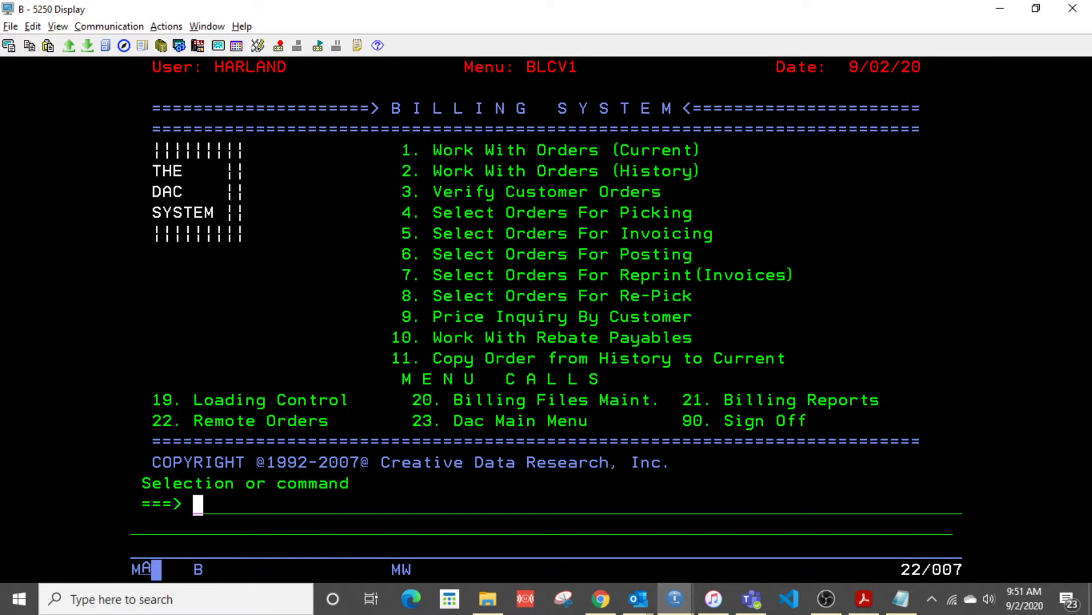
type("20")
key("Return")
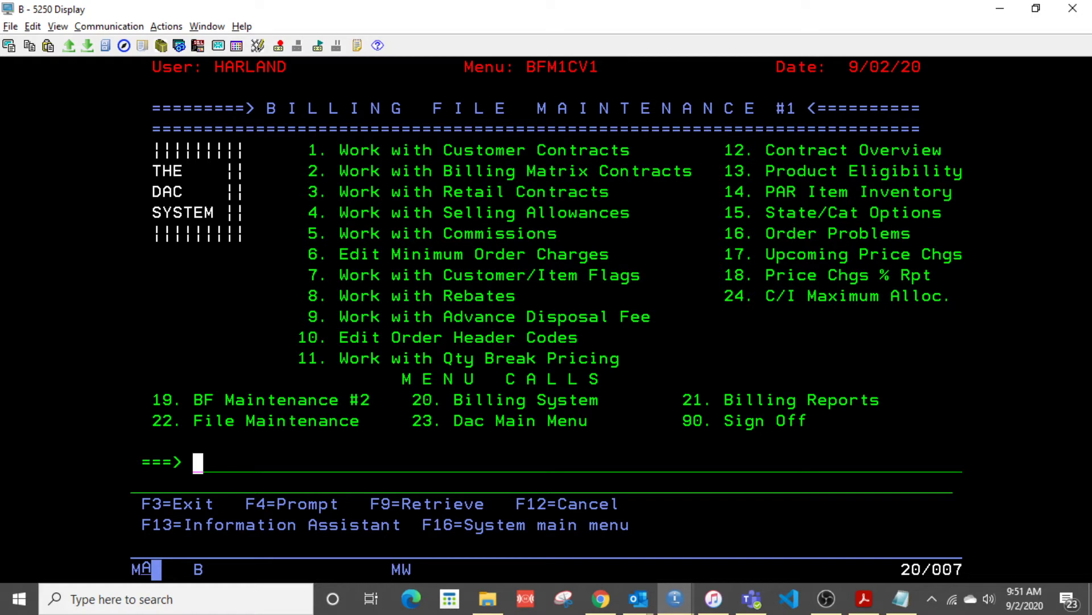
type("19")
key("Return")
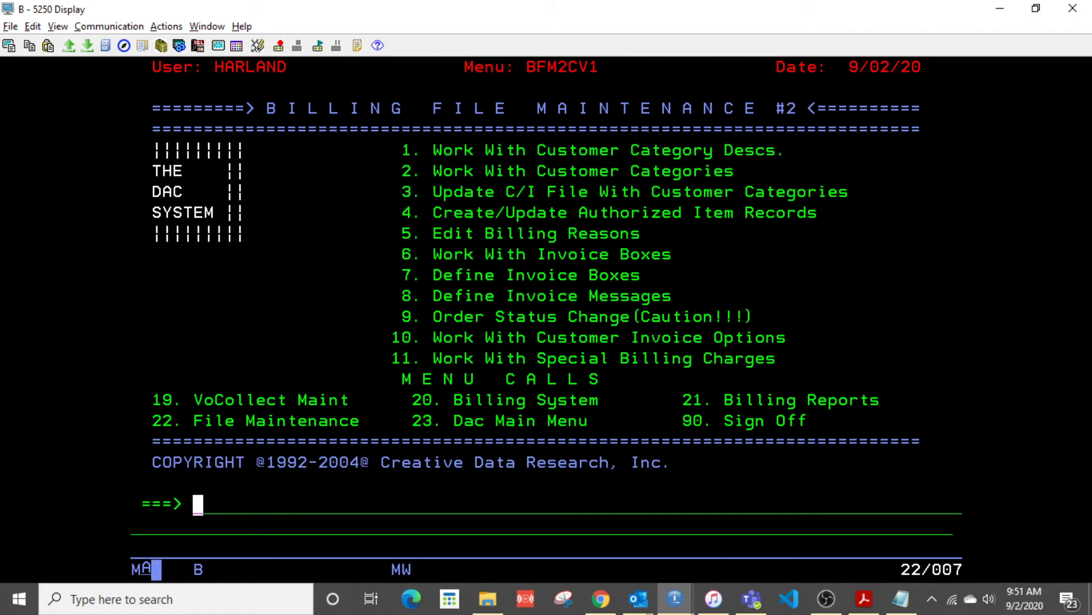
type("11")
key("Return")
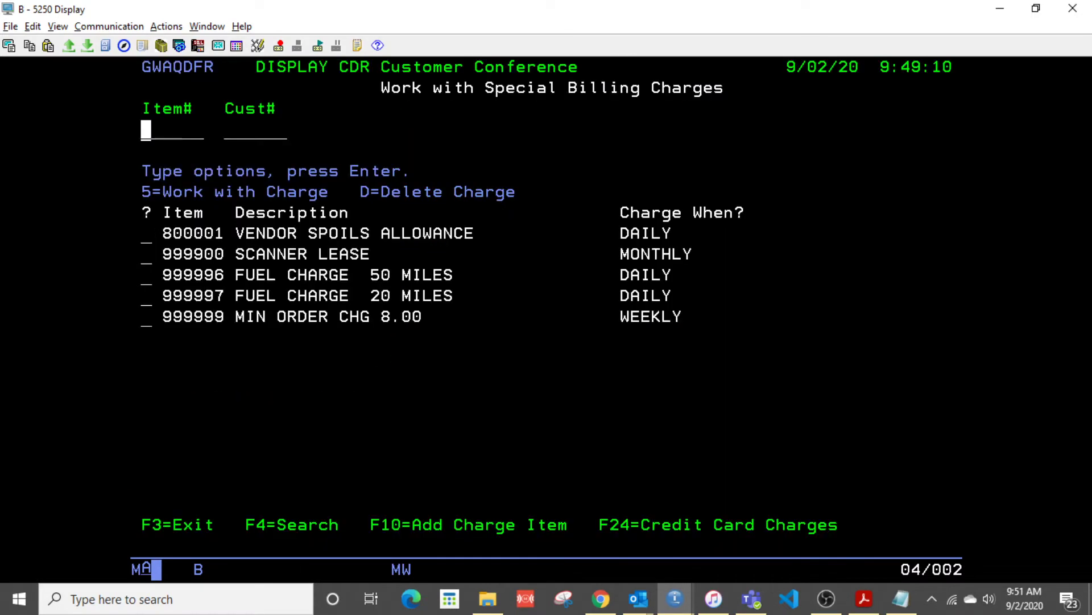
Step: Open charge 999999 MIN ORDER CHG with option 5 to show customer KINGS FOREST EXXON
key("Tab")
key("Tab")
key("Tab")
key("Tab")
key("Tab")
key("Tab")
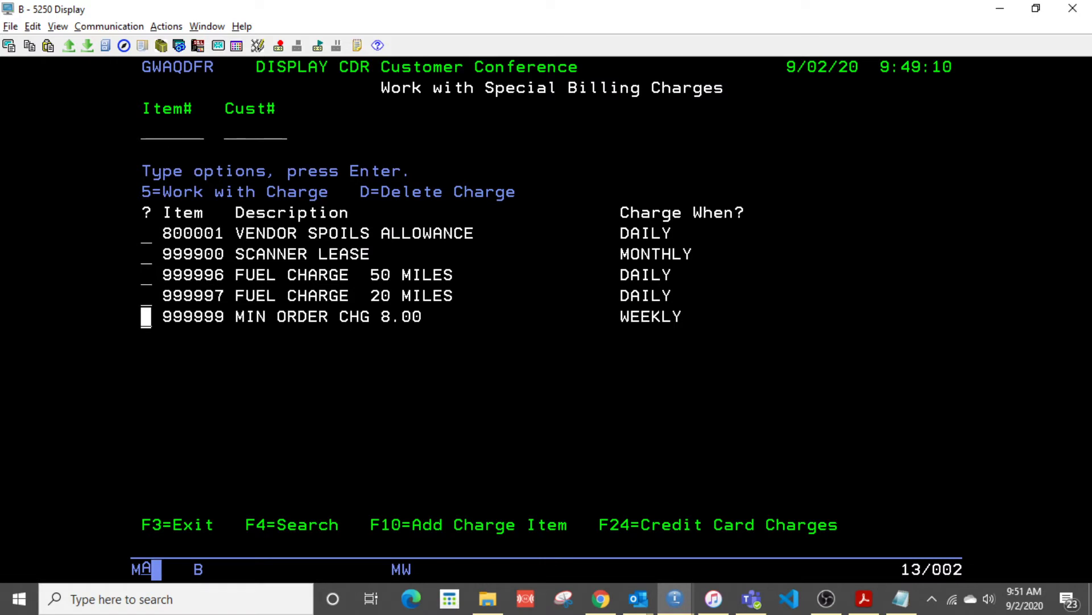
type("5")
key("Return")
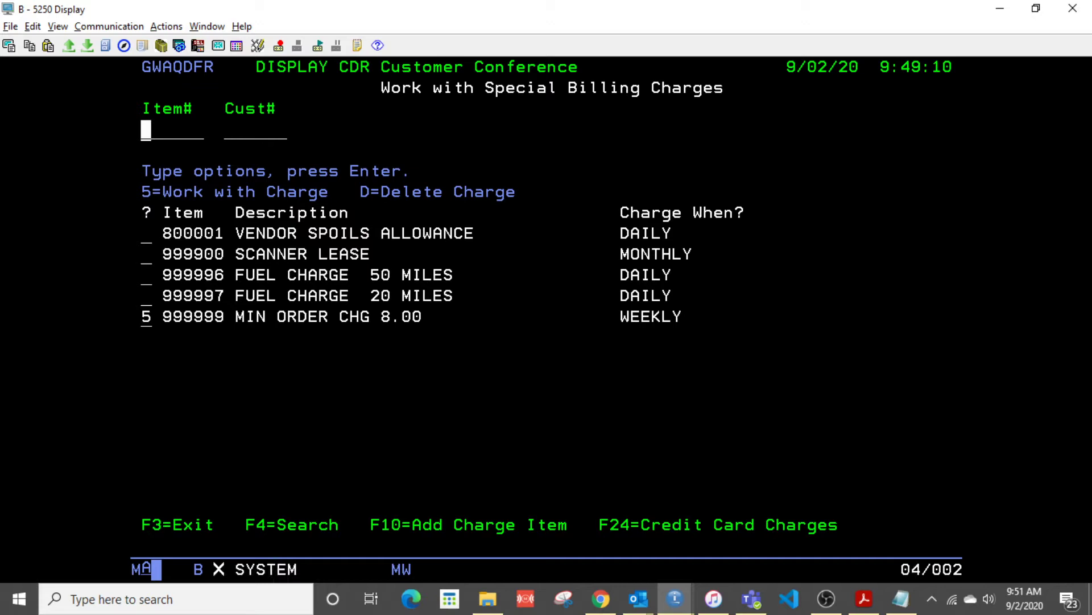
key("Tab")
key("Tab")
key("Tab")
key("Tab")
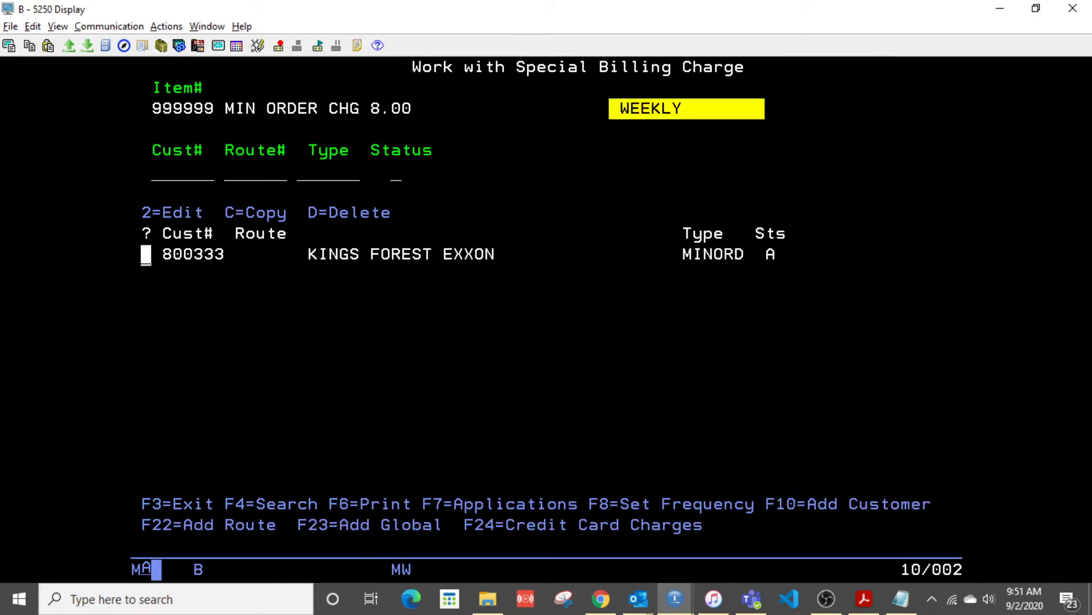
type("2")
key("Return")
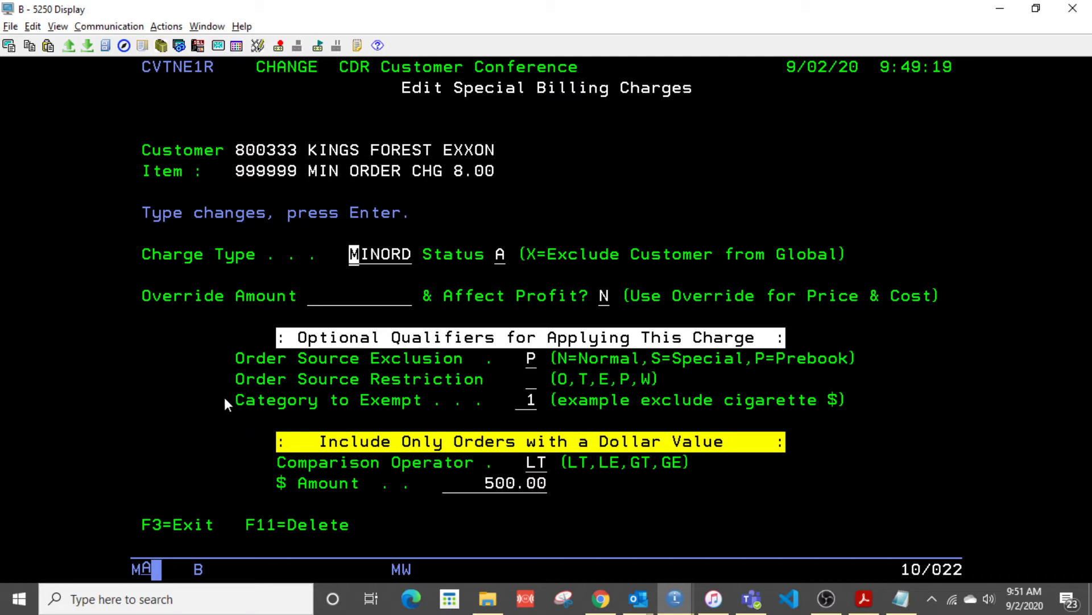
left_click_drag(224, 397, 866, 408)
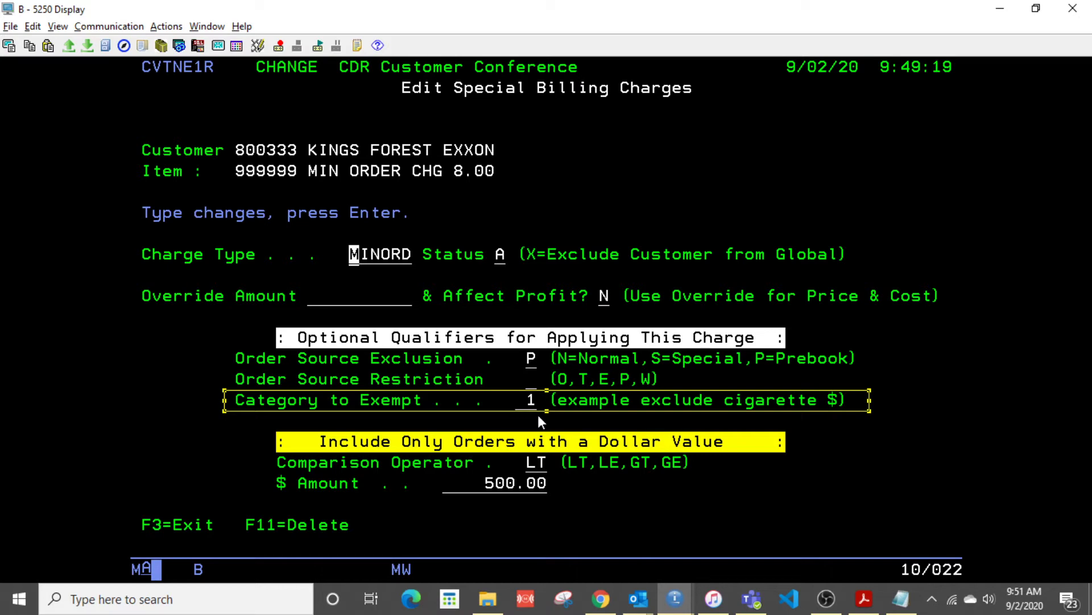
Step: Back out of the charge screens and return to the DAC main operations menu with 23
key("F3")
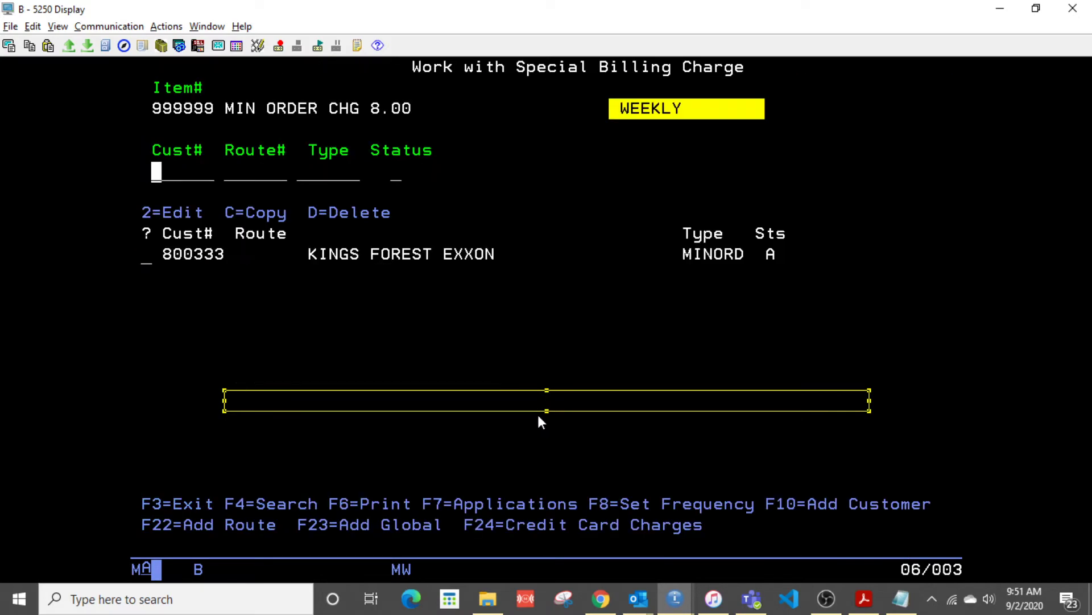
key("F3")
key("F3")
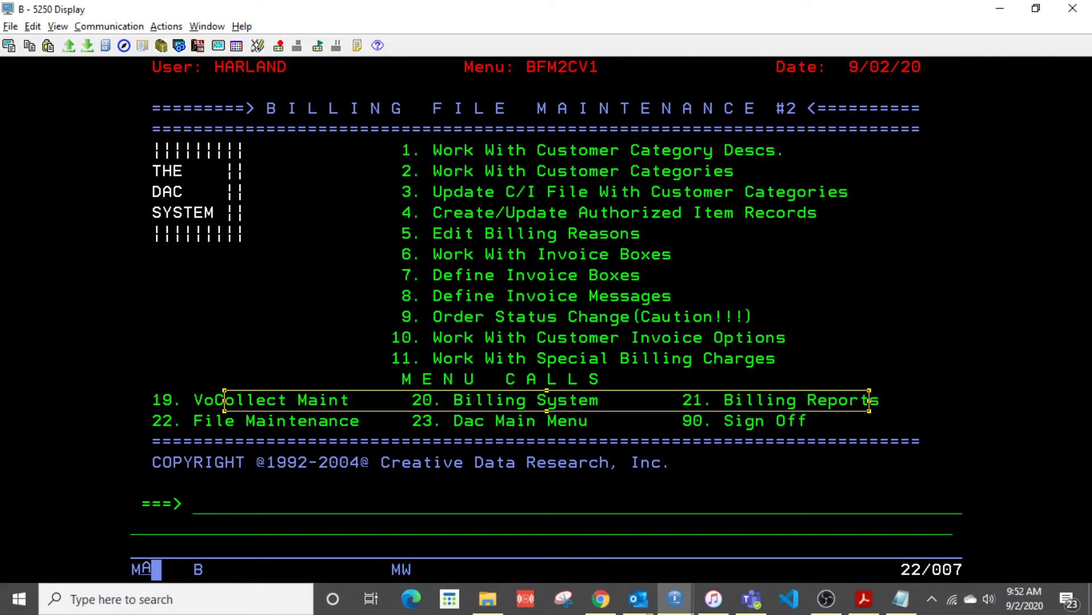
type("23")
key("Return")
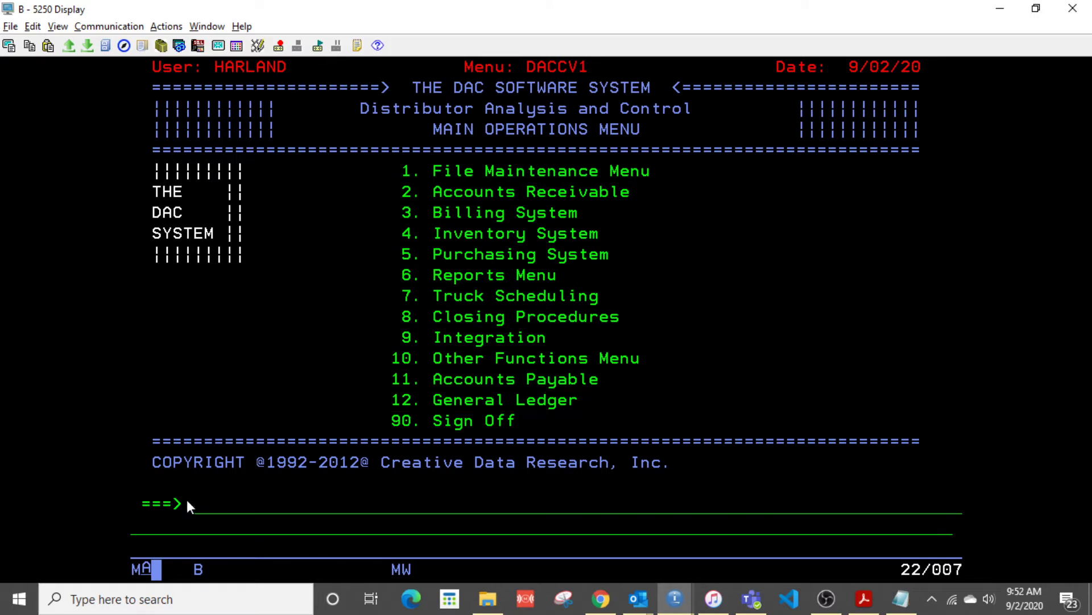
Step: Enter 1, 2, 21 and 5 to open the Display Item Changes history
type("1")
key("Return")
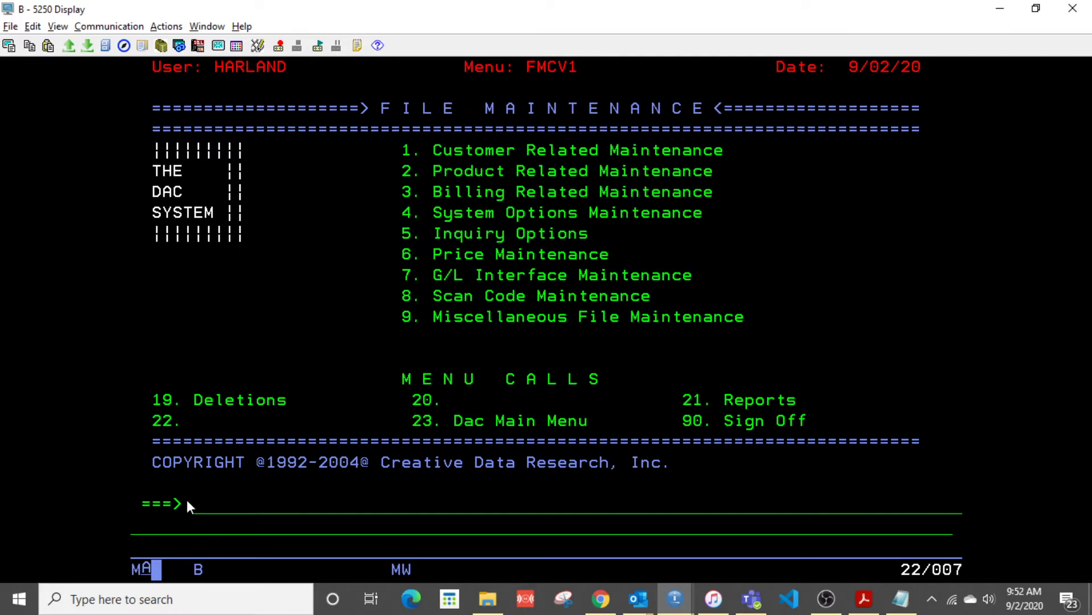
type("2")
key("Return")
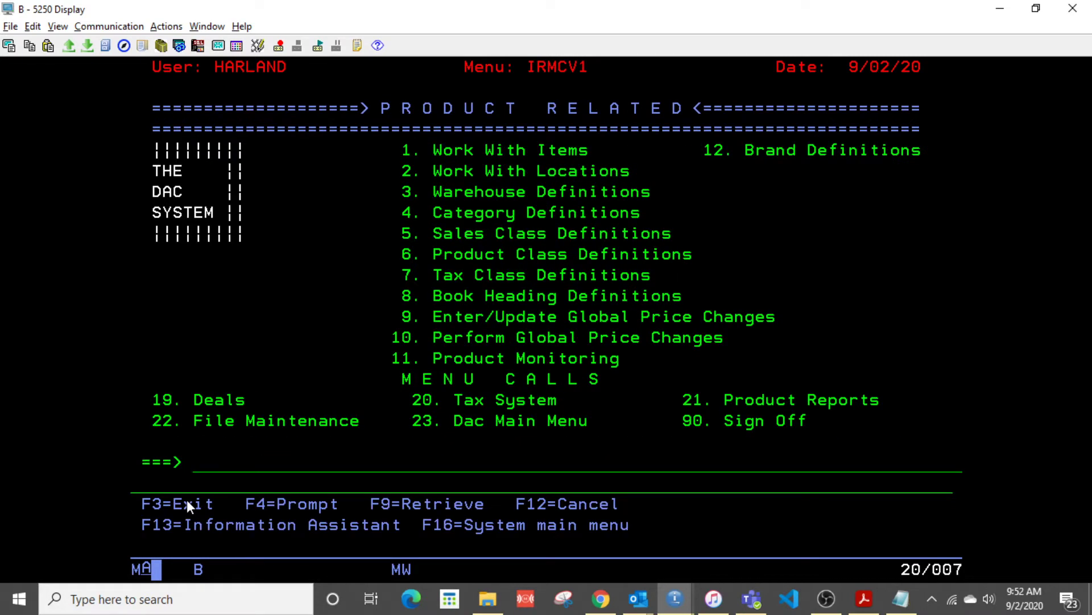
type("21")
key("Return")
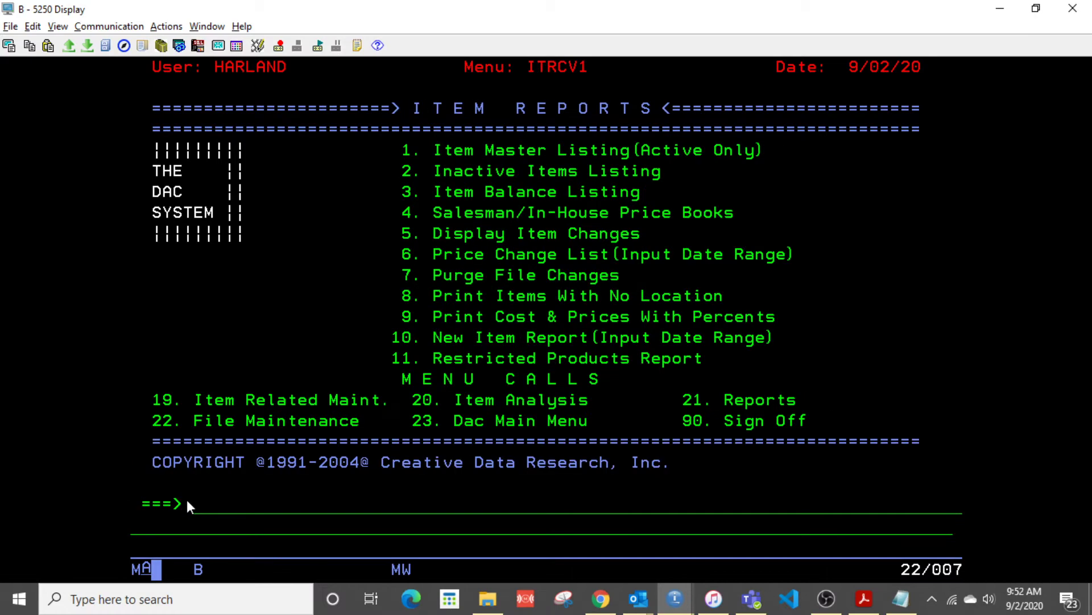
type("5")
key("Return")
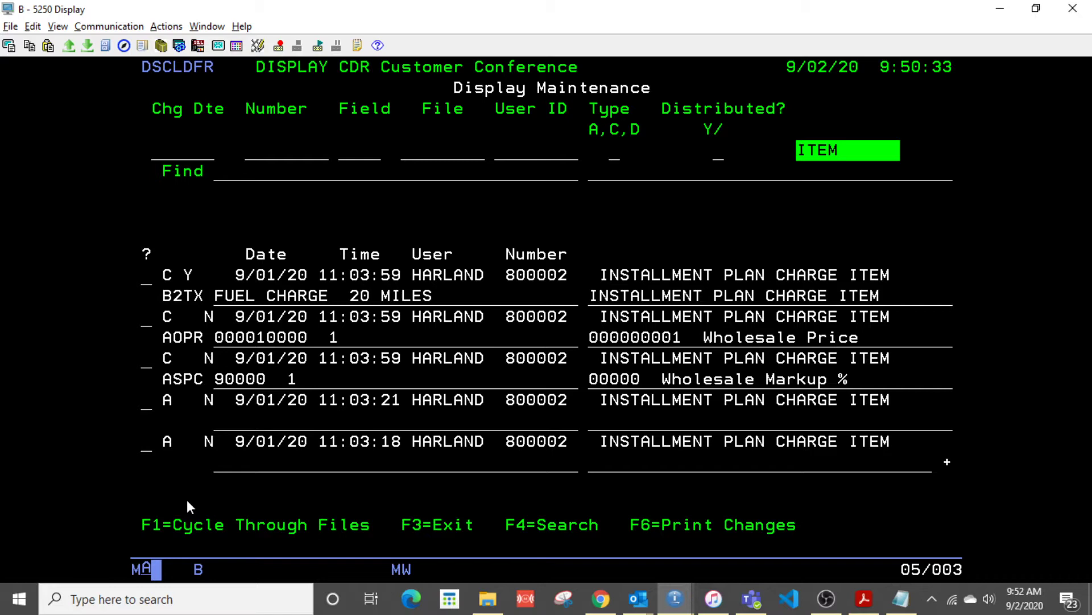
Step: Switch the change history to CUSTOMER, filter on field EWST, then exit to Product Related
key("F1")
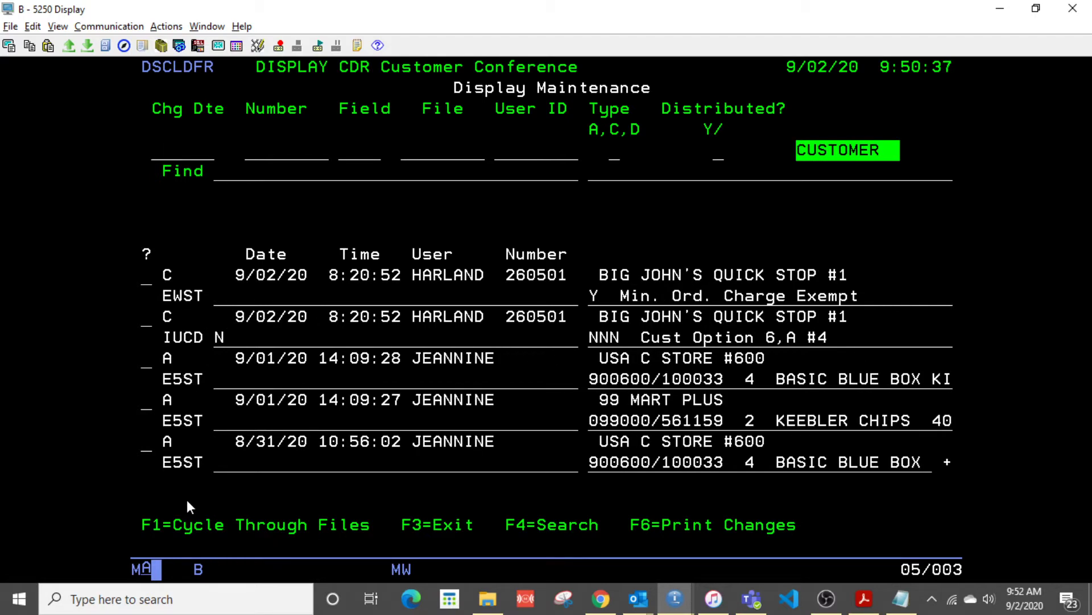
key("Tab")
key("Tab")
type("EWST")
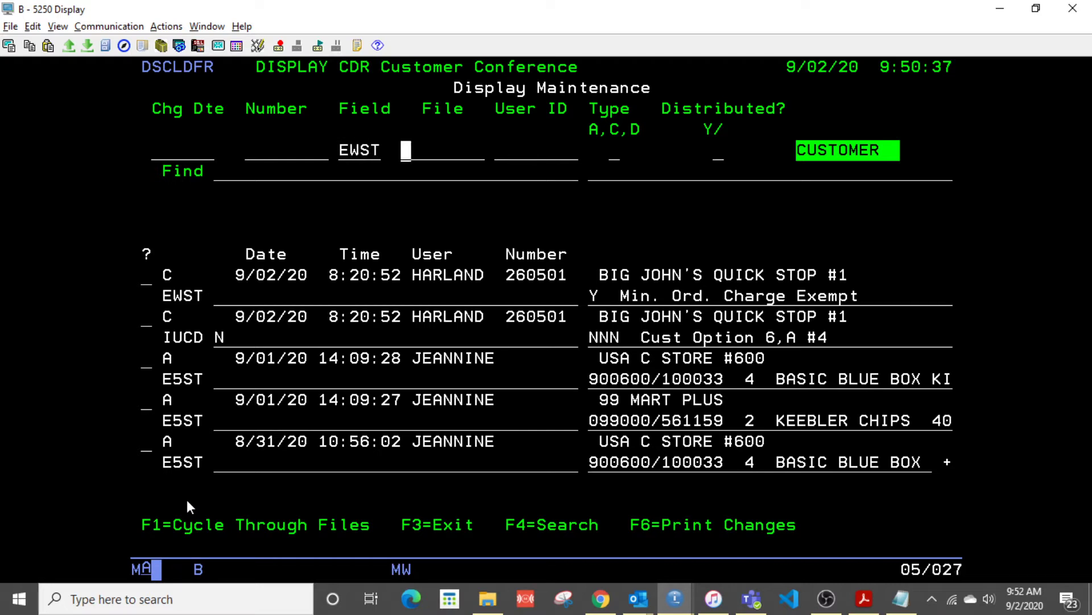
key("Return")
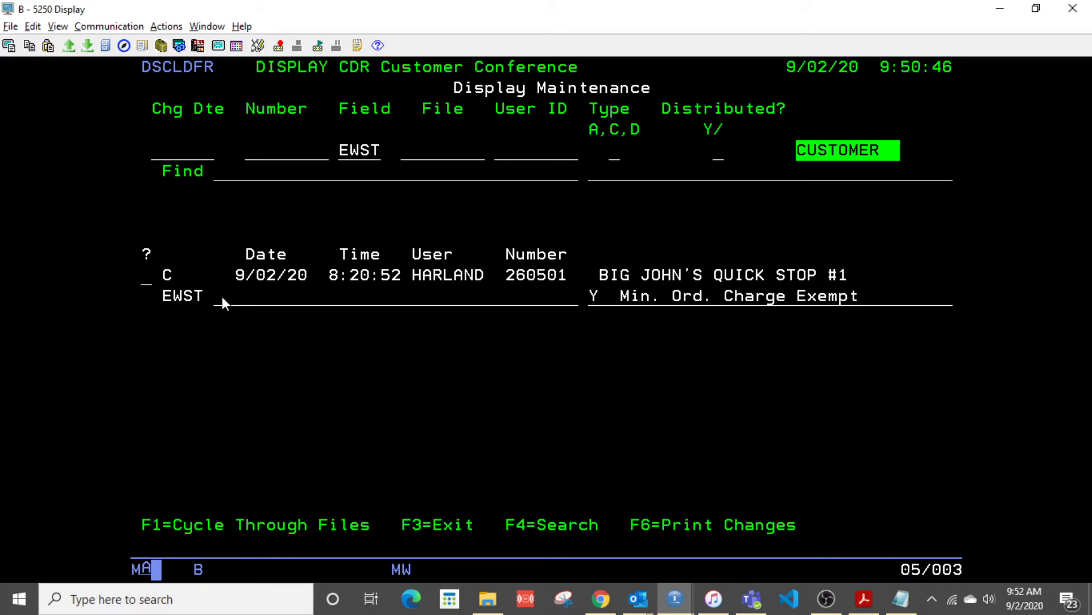
key("F3")
key("F3")
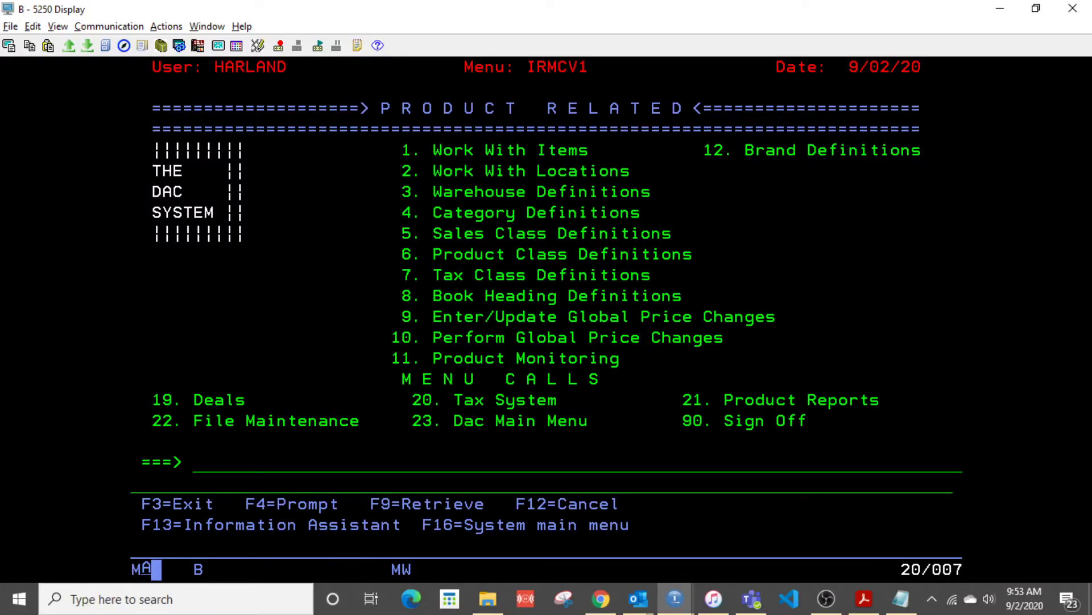
Step: Enter 23, 3, 1 to list current Work With Orders, then select the ST filter field
type("23")
key("Return")
type("3")
key("Return")
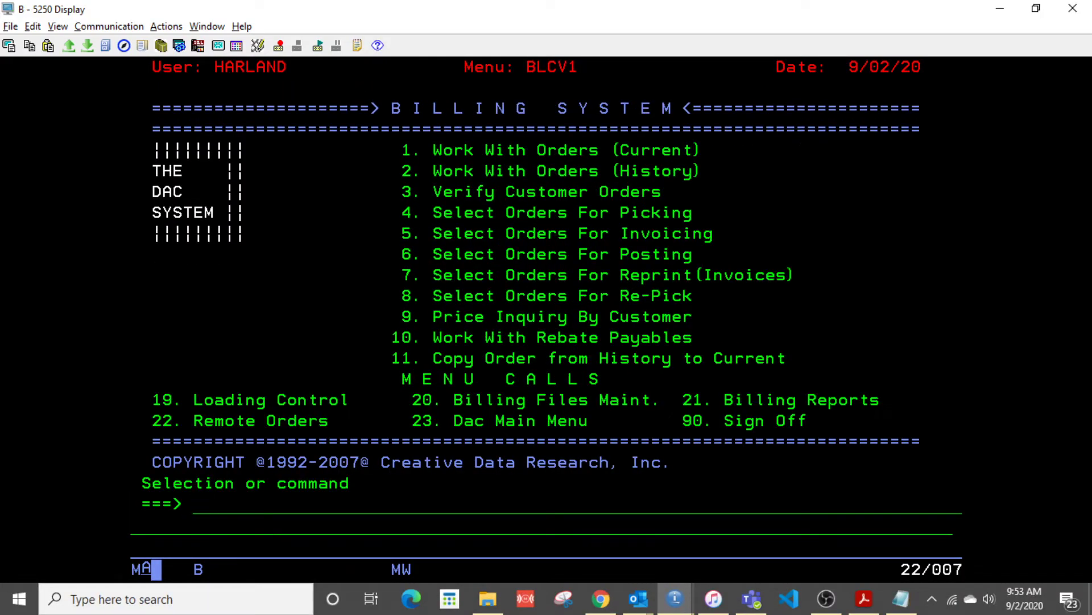
type("1")
key("Return")
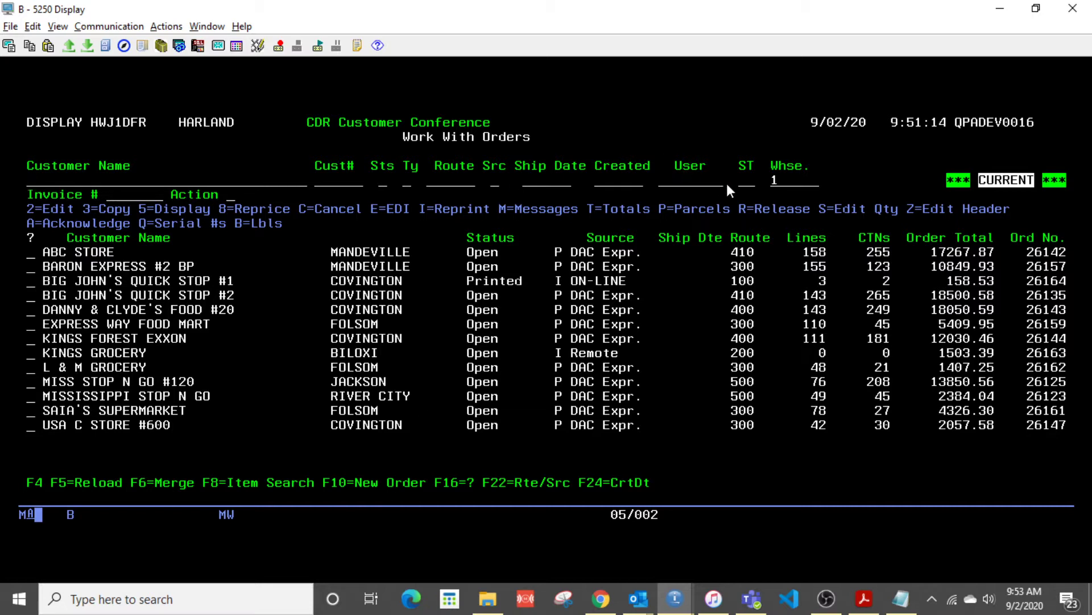
left_click(742, 185)
Step: Enter 1, 5, 20, 1 to reach the Order Inquiry with 90 Day Avg Order values
key("F3")
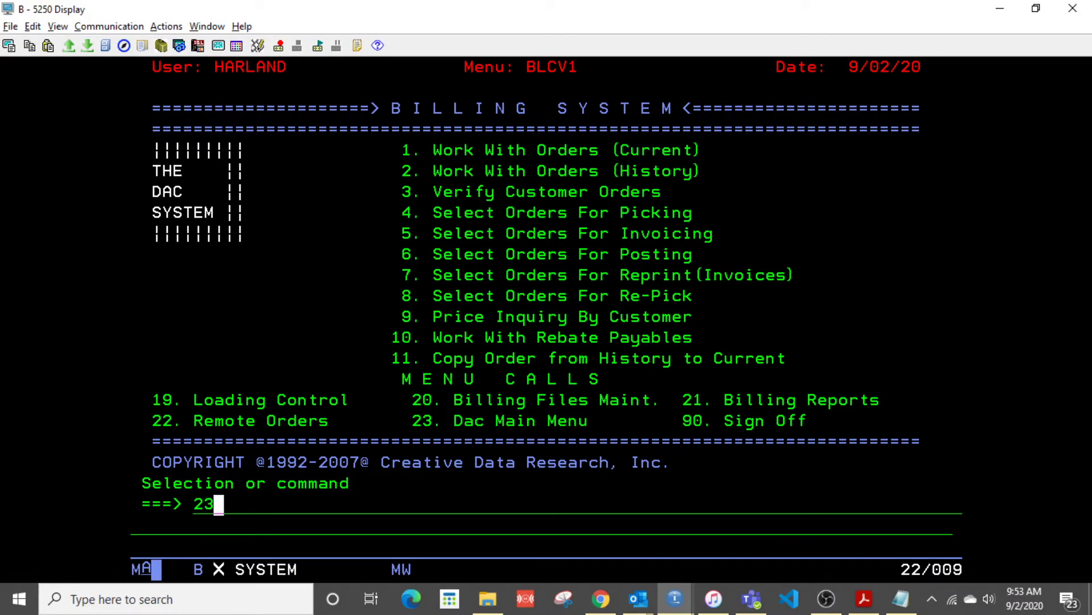
type("1")
key("Return")
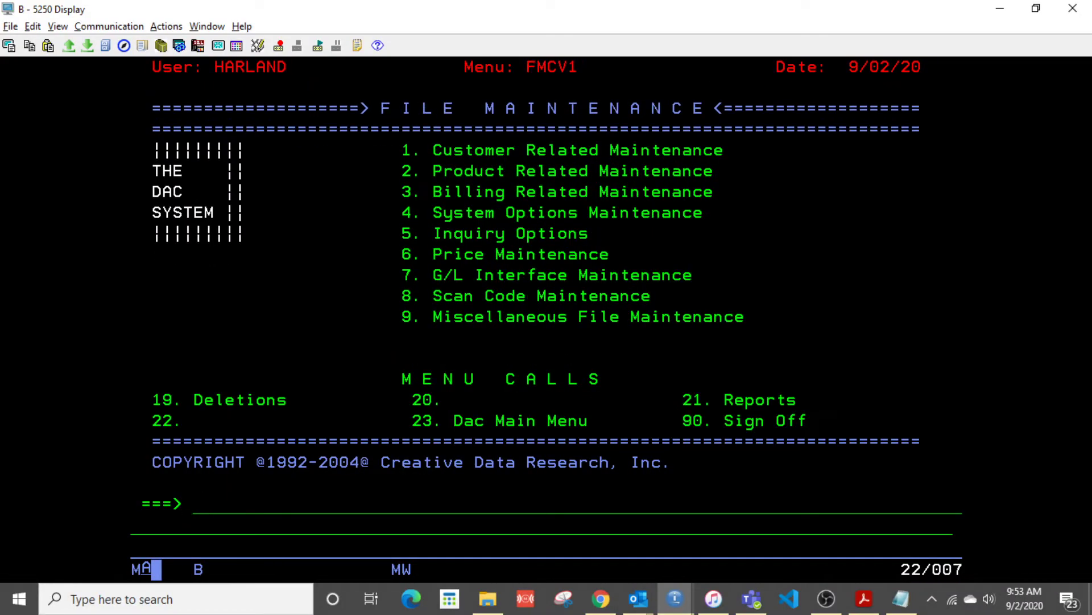
type("5")
key("Return")
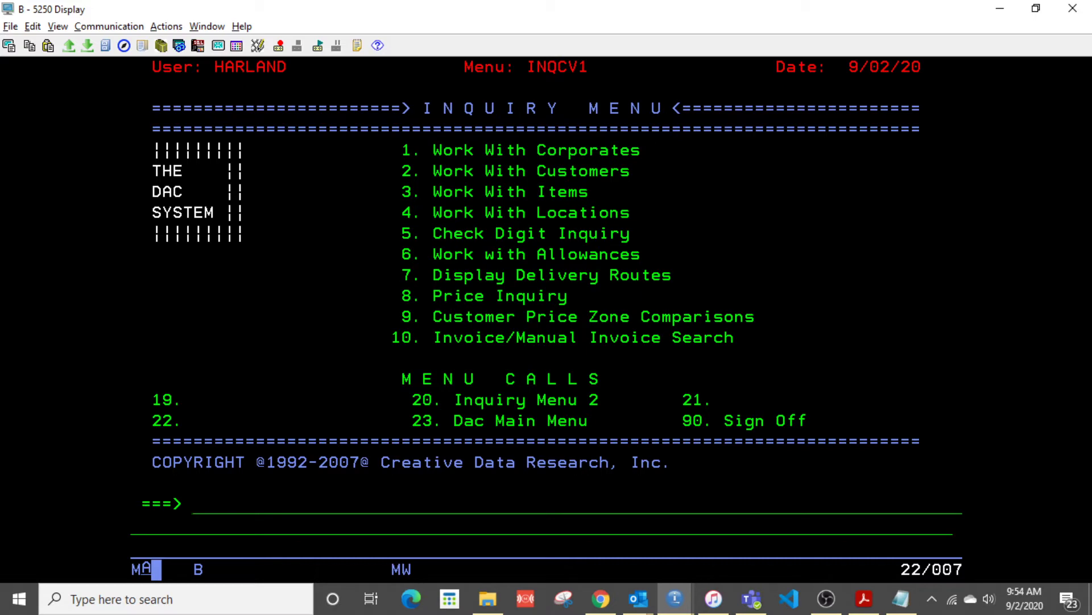
type("20")
key("Return")
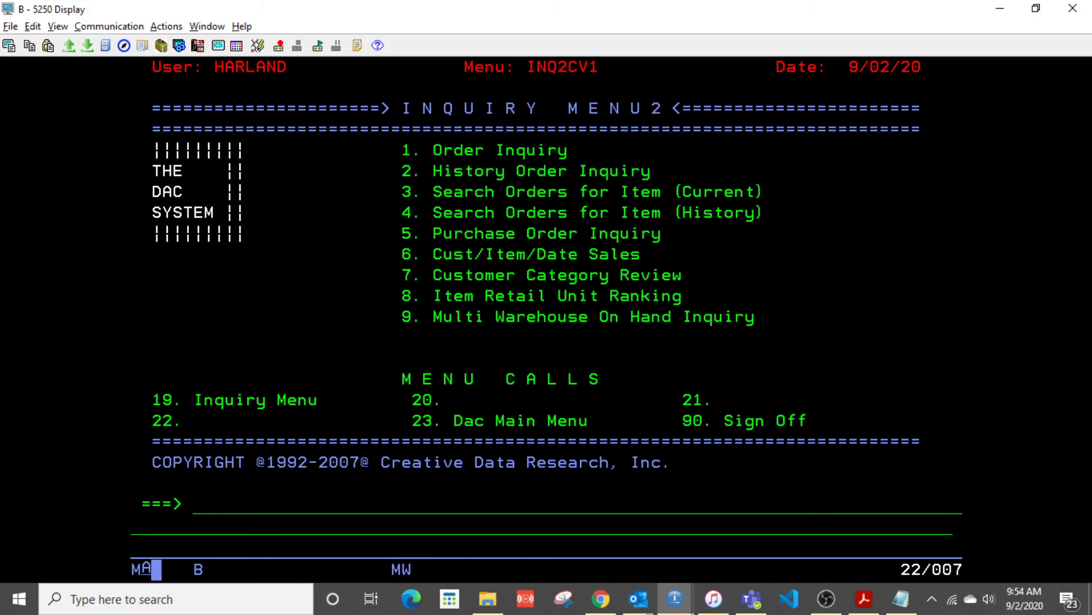
type("1")
key("Return")
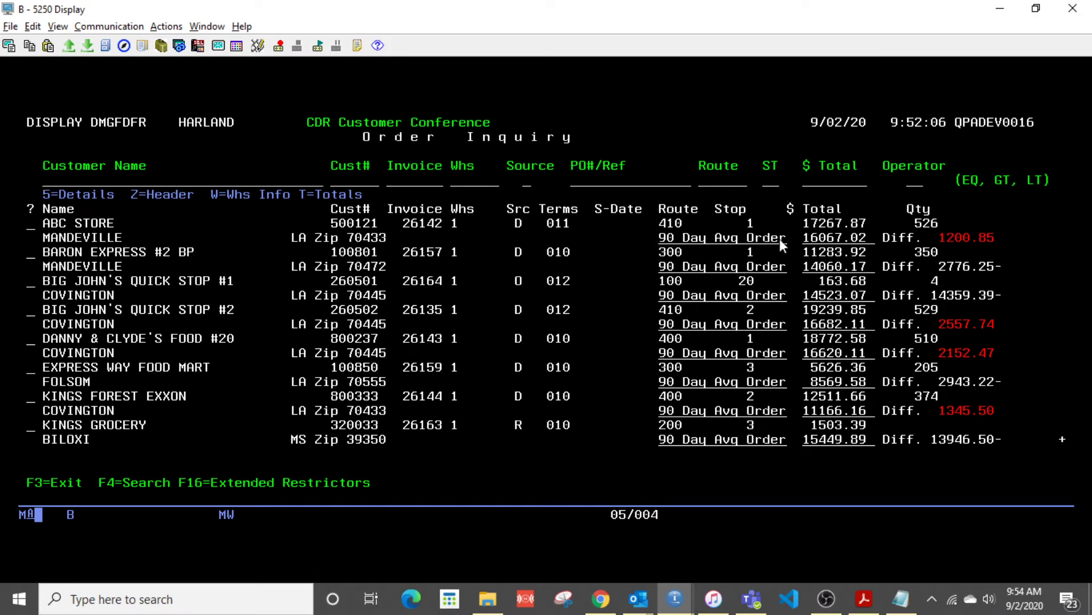
Step: Filter Order Inquiry to $ Total 1800 with operator LT, leaving three orders
left_click_drag(808, 241, 842, 244)
left_click(885, 251)
left_click(806, 180)
type("1800")
key("Tab")
type(";")
key("BackSpace")
type("LT")
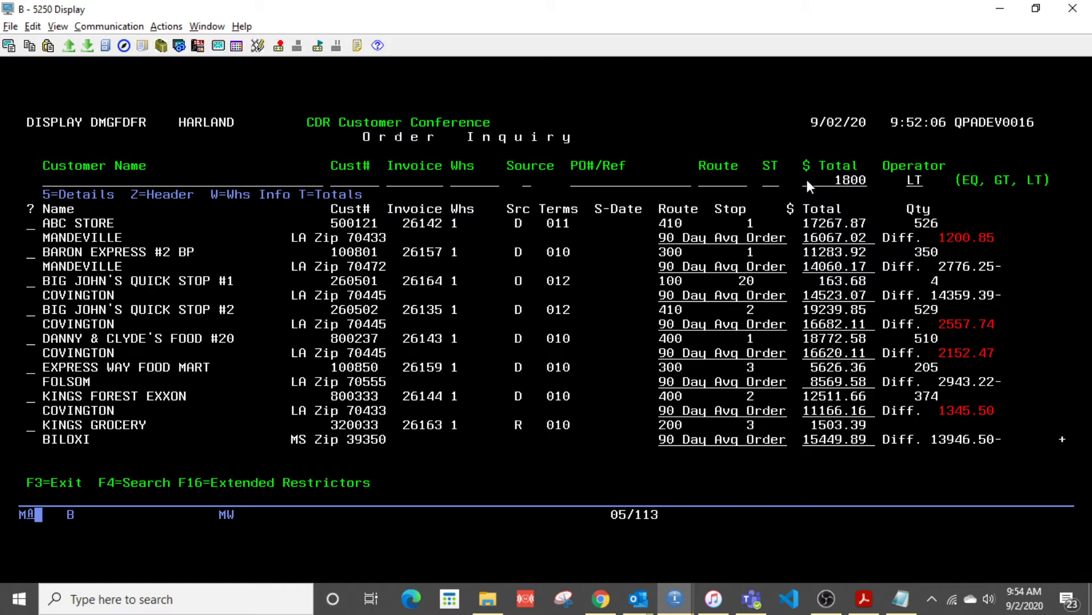
key("Return")
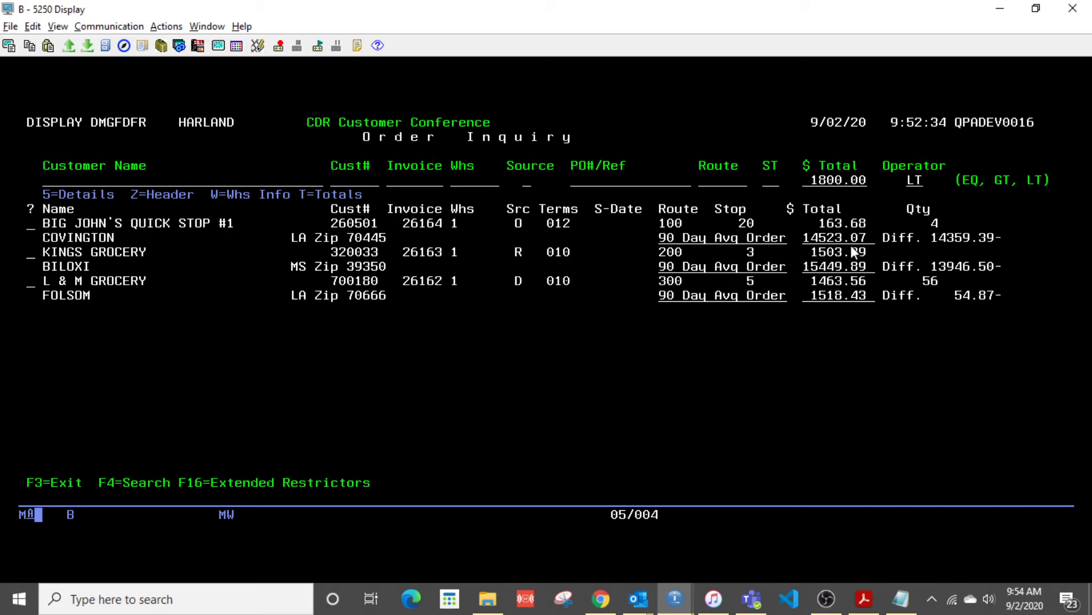
Step: Leave the order inquiry and scroll invoice 26164's PDF down to P & L and back
key("F3")
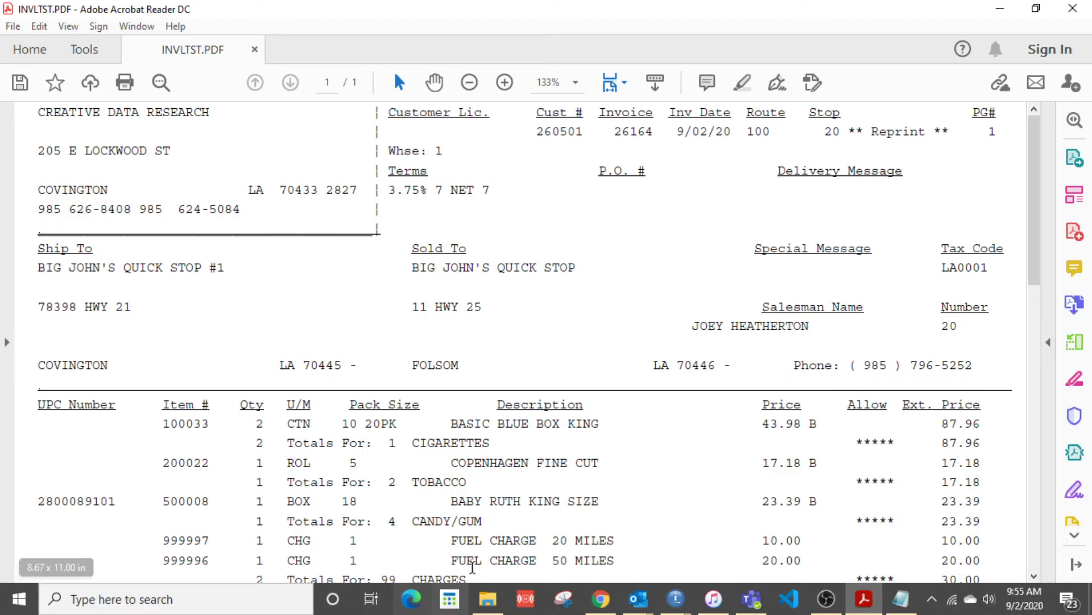
scroll(478, 326, "down", 3)
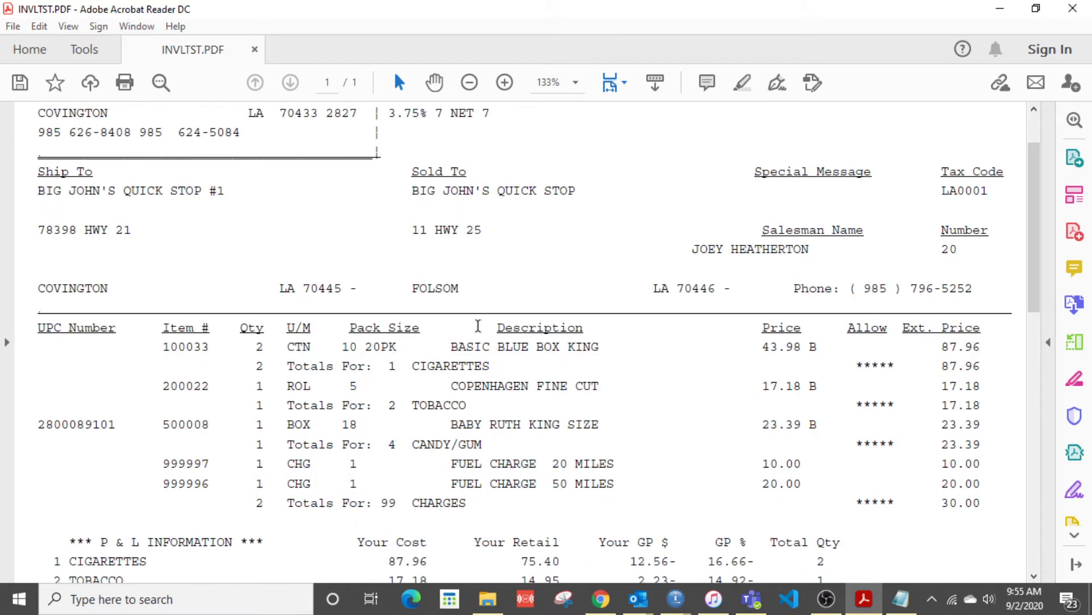
scroll(478, 328, "down", 6)
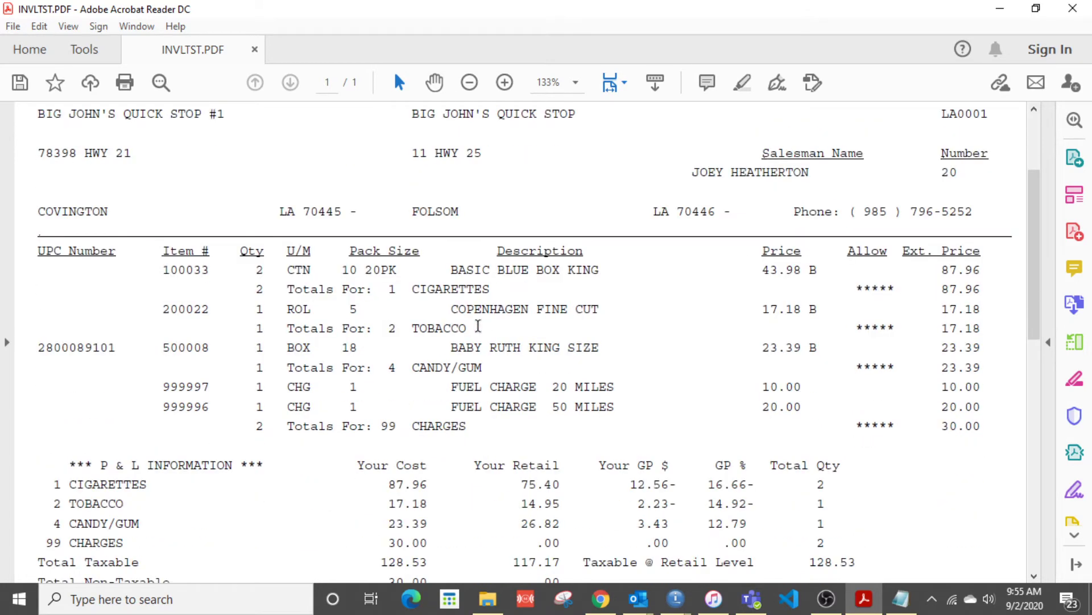
scroll(478, 331, "up", 7)
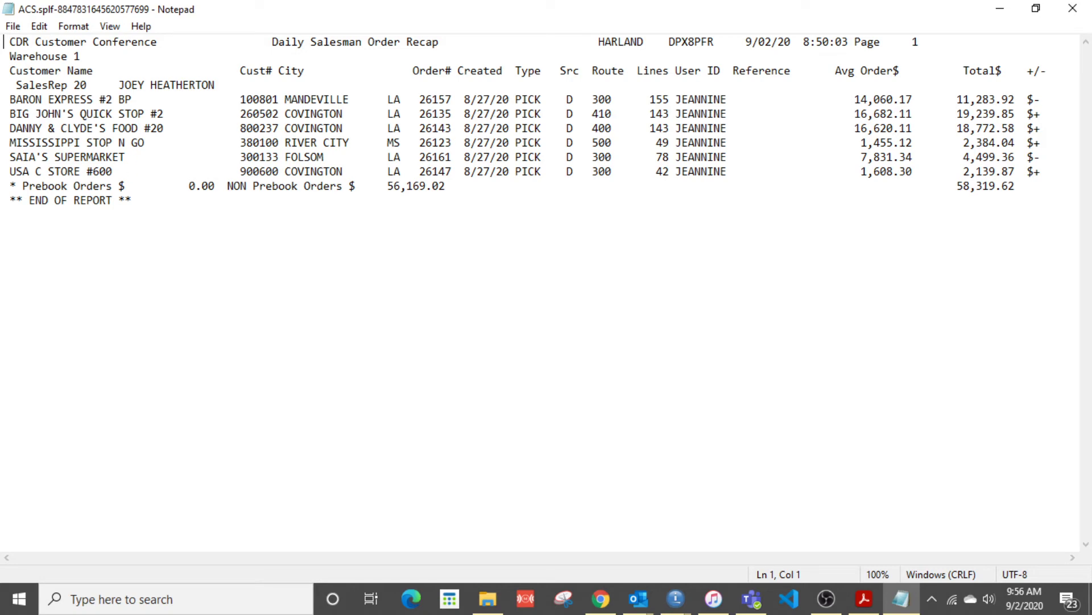
Step: Return from the Notepad recap report to the Billing feature slide
key("alt+Tab")
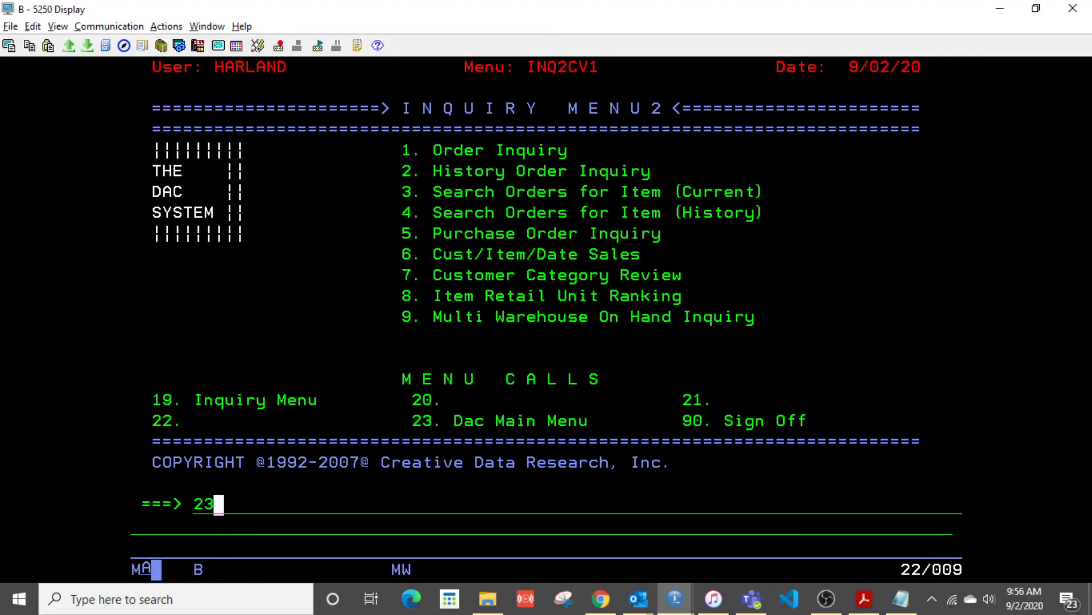
Step: Go through the main menu and Billing System (3, 1) to Work With Orders (Current)
key("Return")
type("3")
key("Return")
type("1")
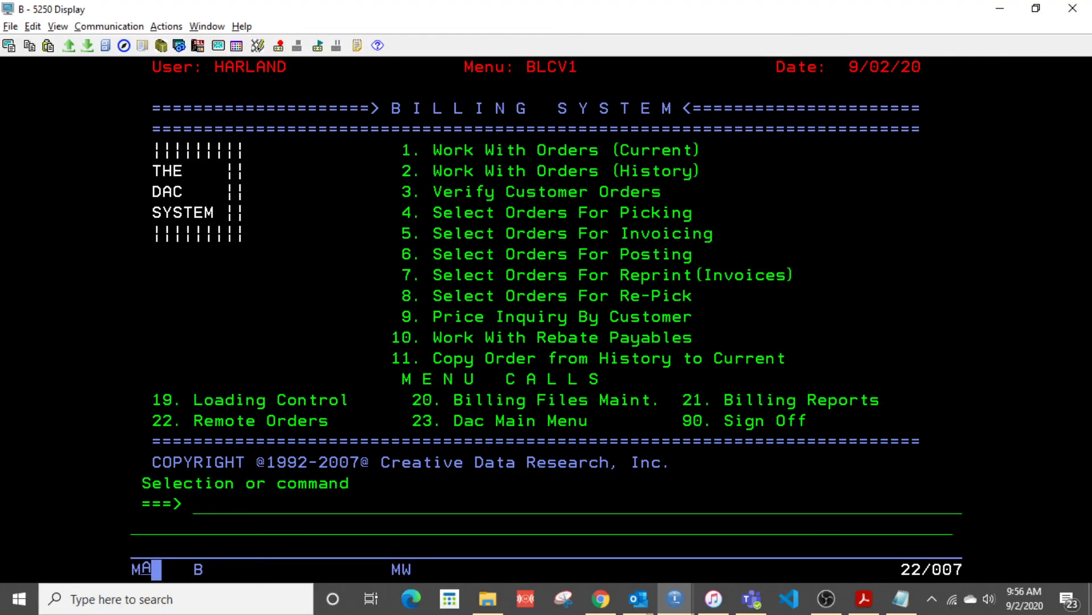
key("Return")
Step: Open order 26157 for BARON EXPRESS #2 BP with option 2 and pick line 151
key("shift+Return")
key("shift+Return")
key("shift+Return")
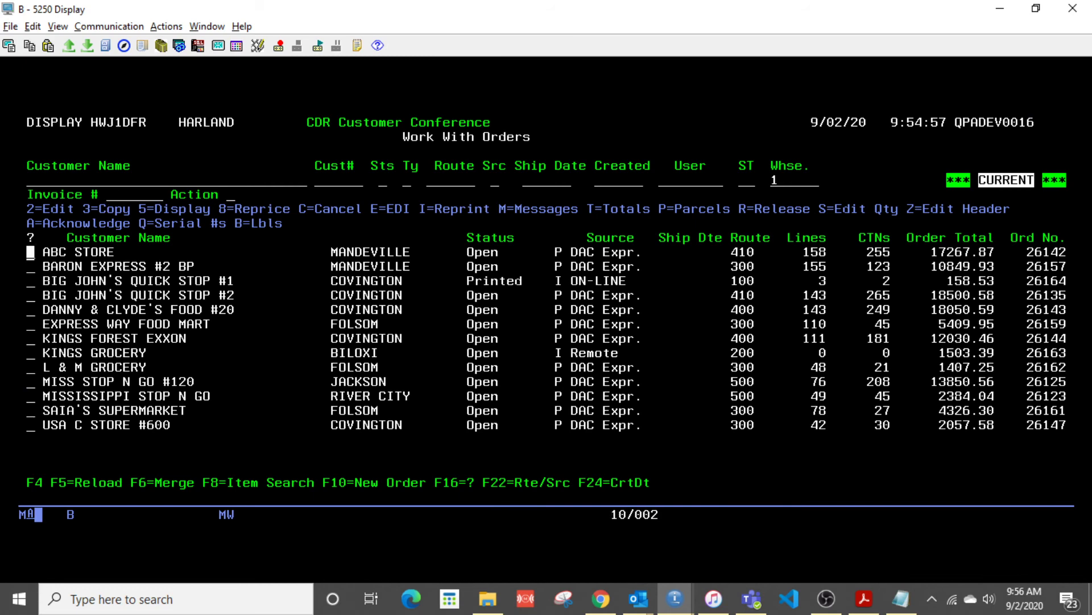
type("2")
key("Return")
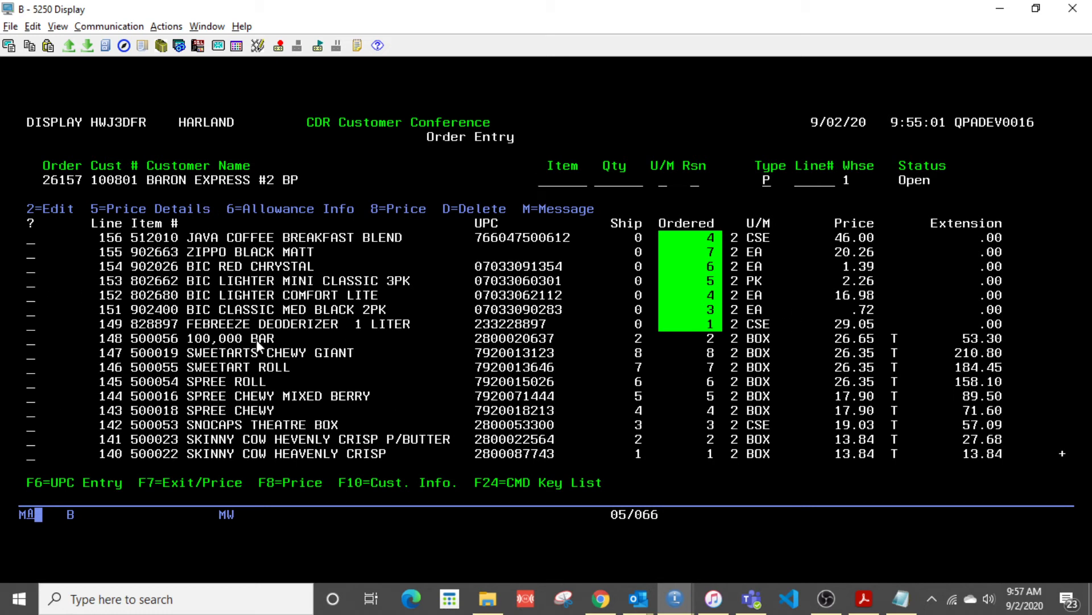
left_click(31, 317)
Step: Override line 151's price to .50, below its .53 cost, then reprice and exit the order
type("2")
key("Return")
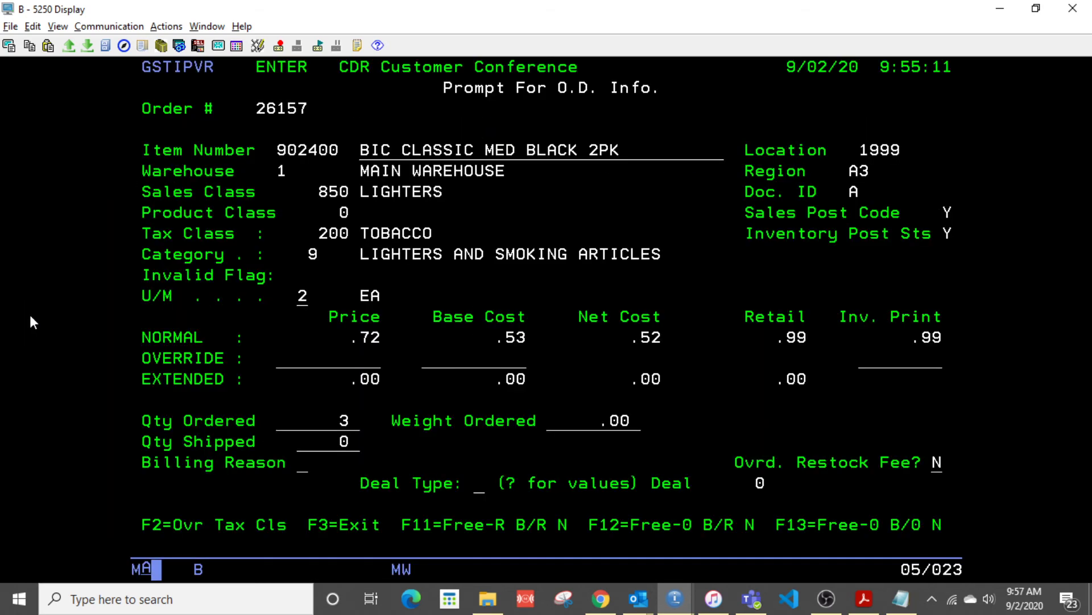
key("Tab")
key("Tab")
type(".50")
key("Tab")
key("Return")
key("Return")
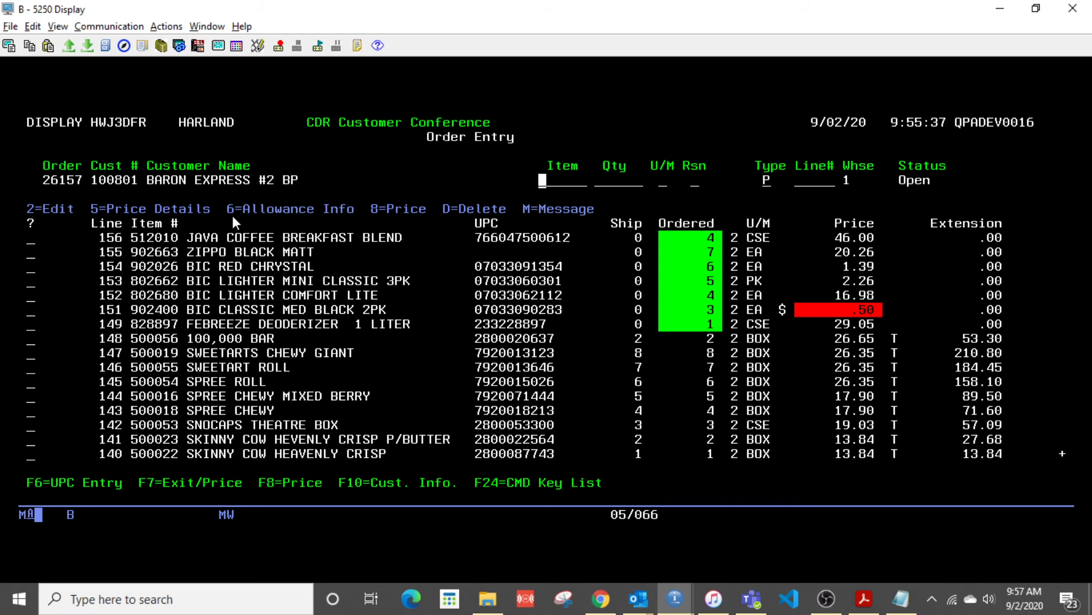
key("F8")
key("F7")
Step: Confirm exit from order 26157, pass its repriced totals, and back out to the Billing System menu
key("Return")
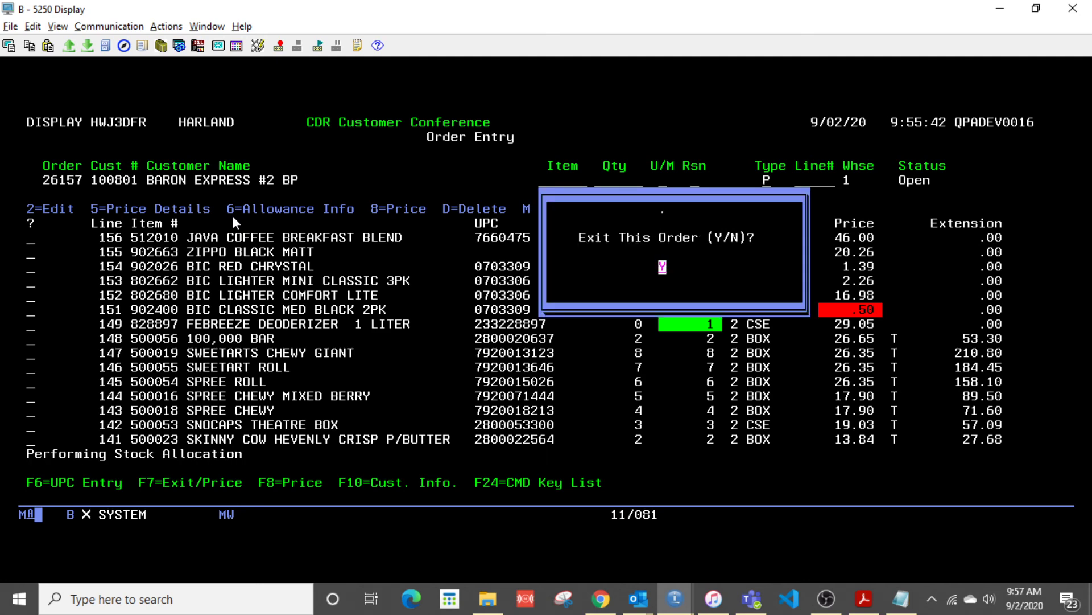
key("Return")
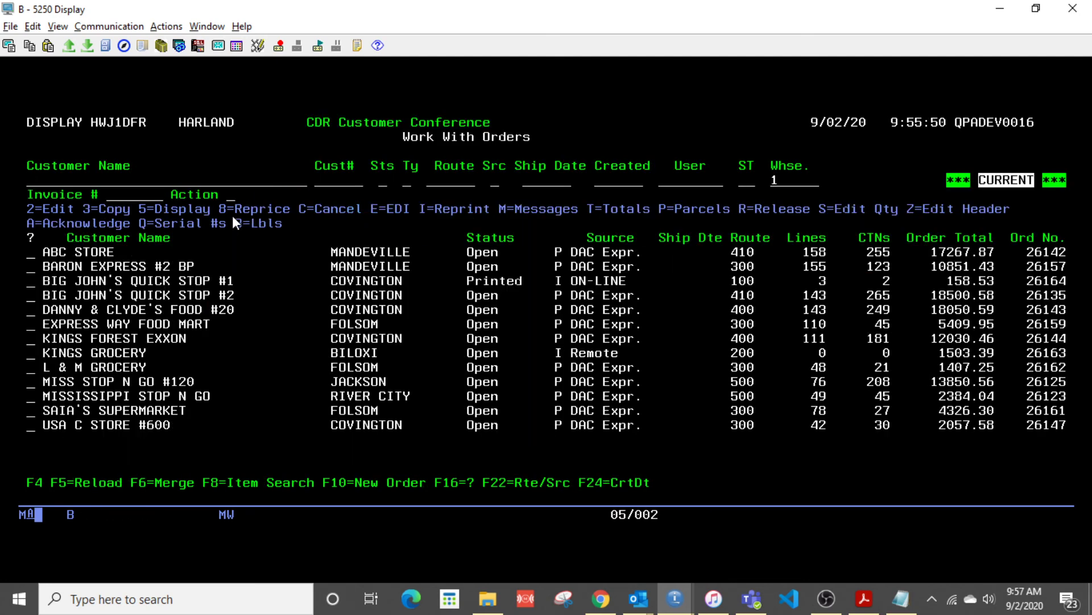
key("F3")
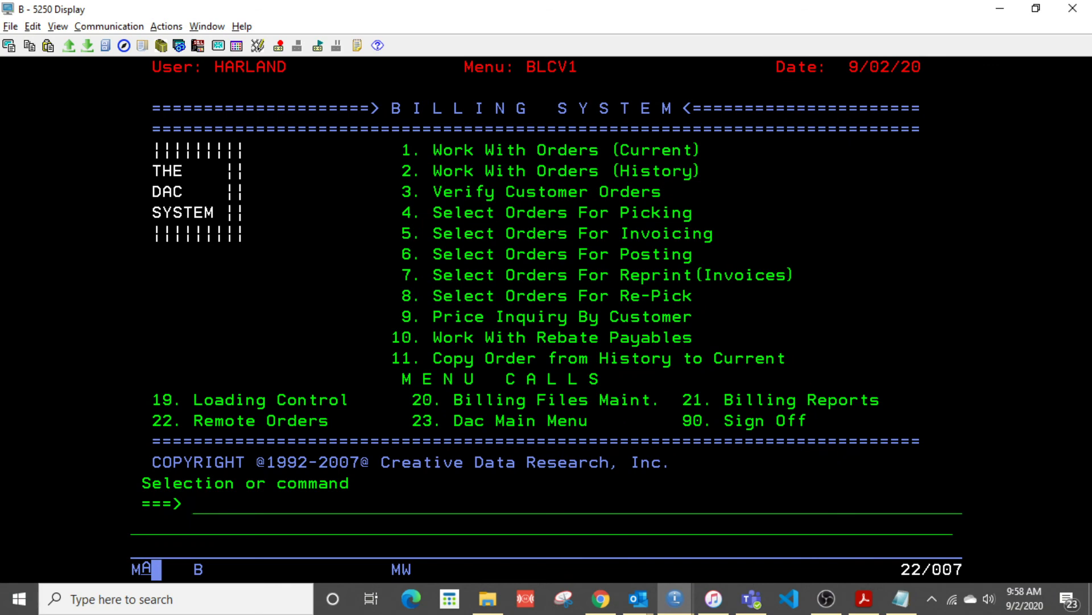
type("1")
key("Return")
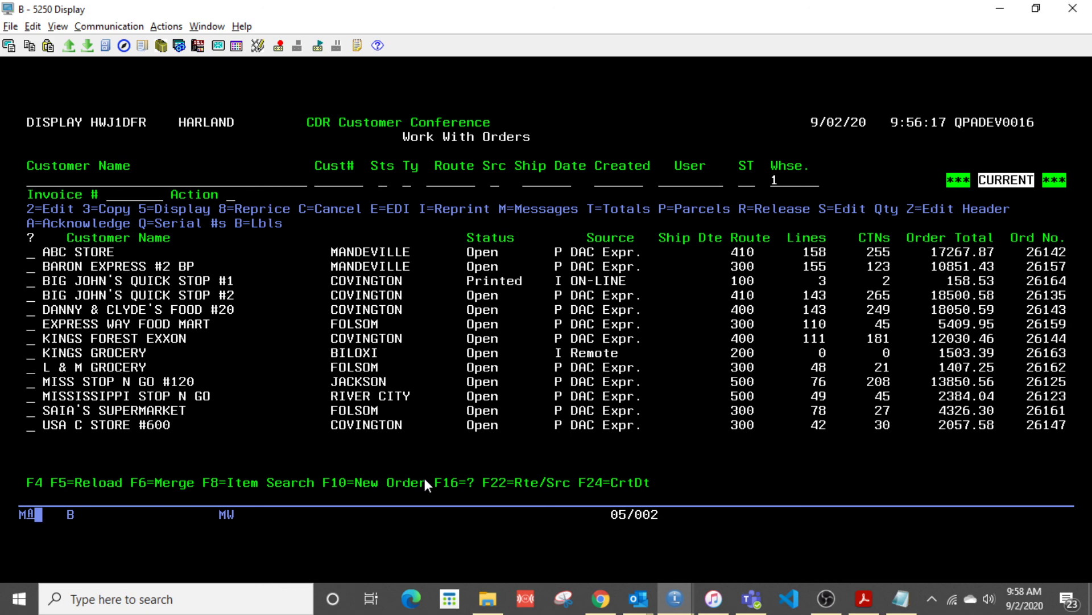
key("shift+F4")
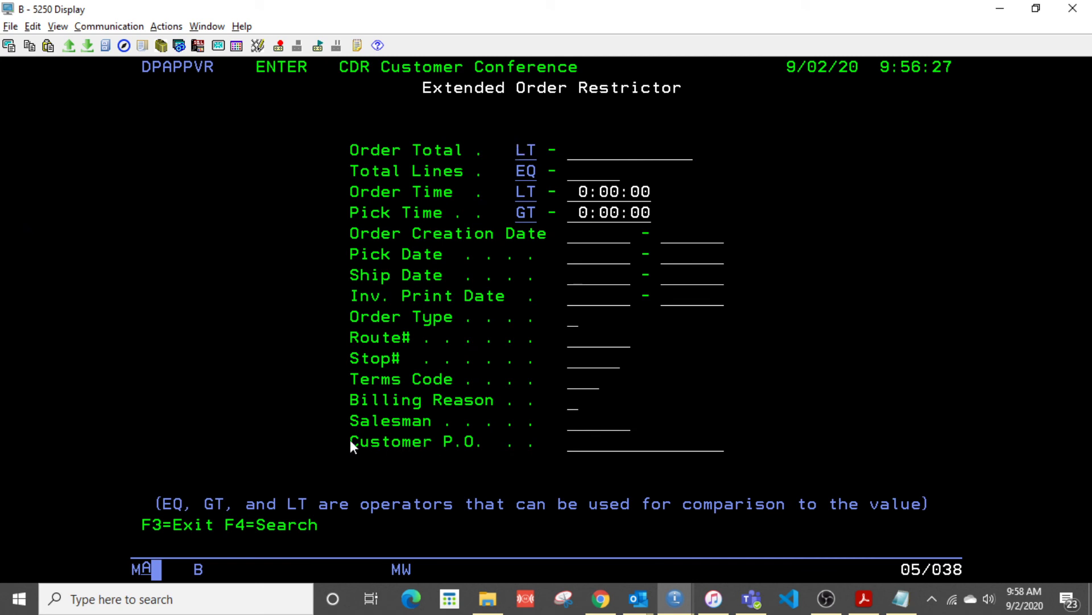
mouse_move(349, 432)
left_mouse_down()
mouse_move(527, 473)
mouse_move(722, 457)
left_mouse_up()
left_click(734, 460)
left_click(578, 450)
key("F3")
key("F3")
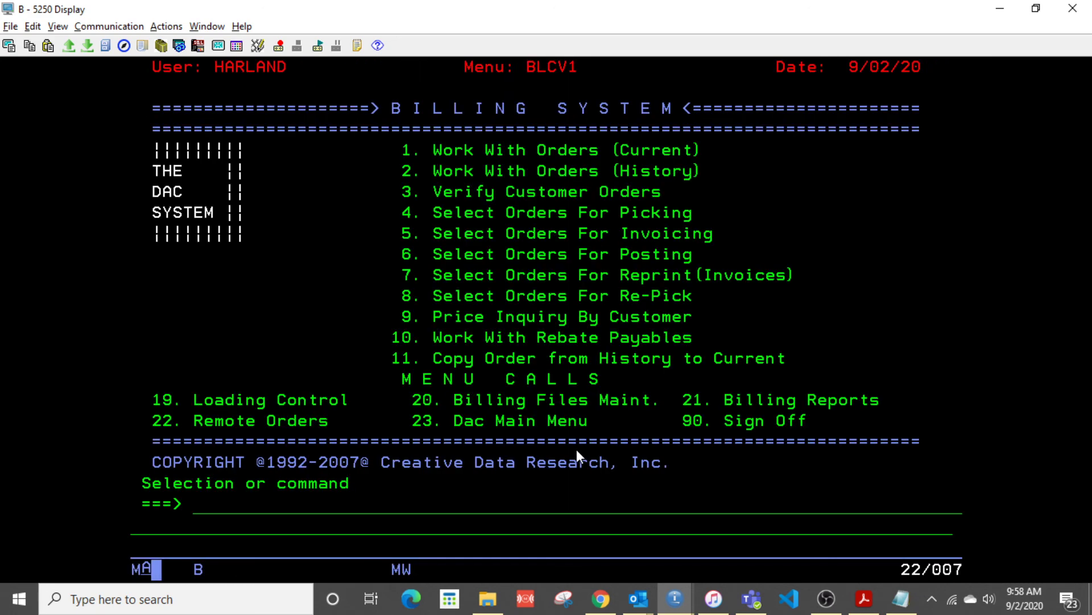